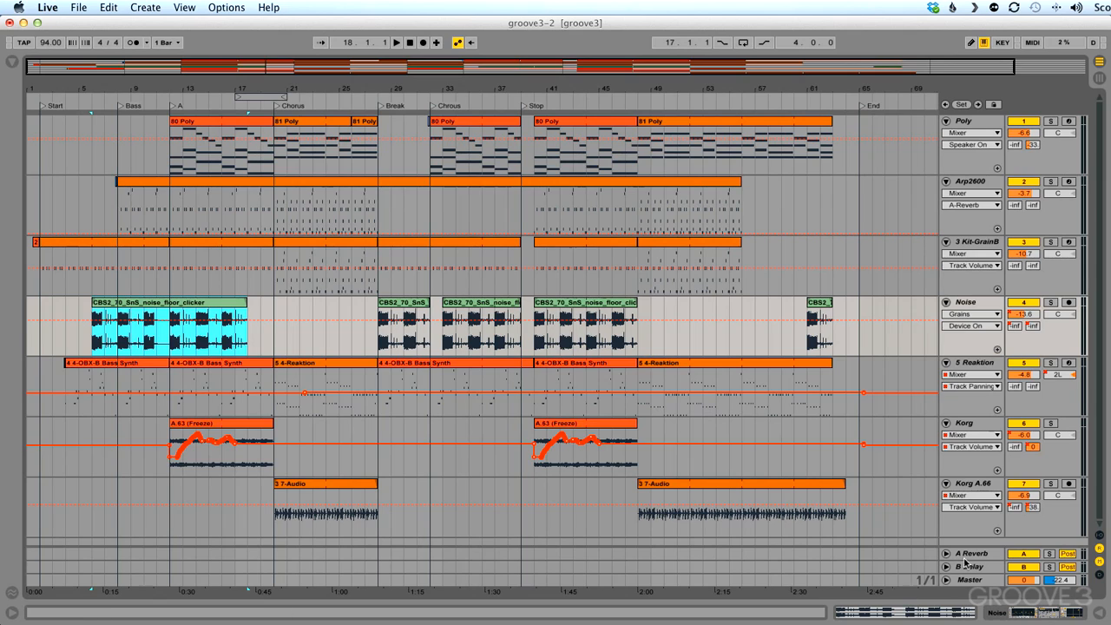
- Unfold the A Reverb and B Delay return tracks, show each one's effect device, and fold both tracks again
left_click(946, 552)
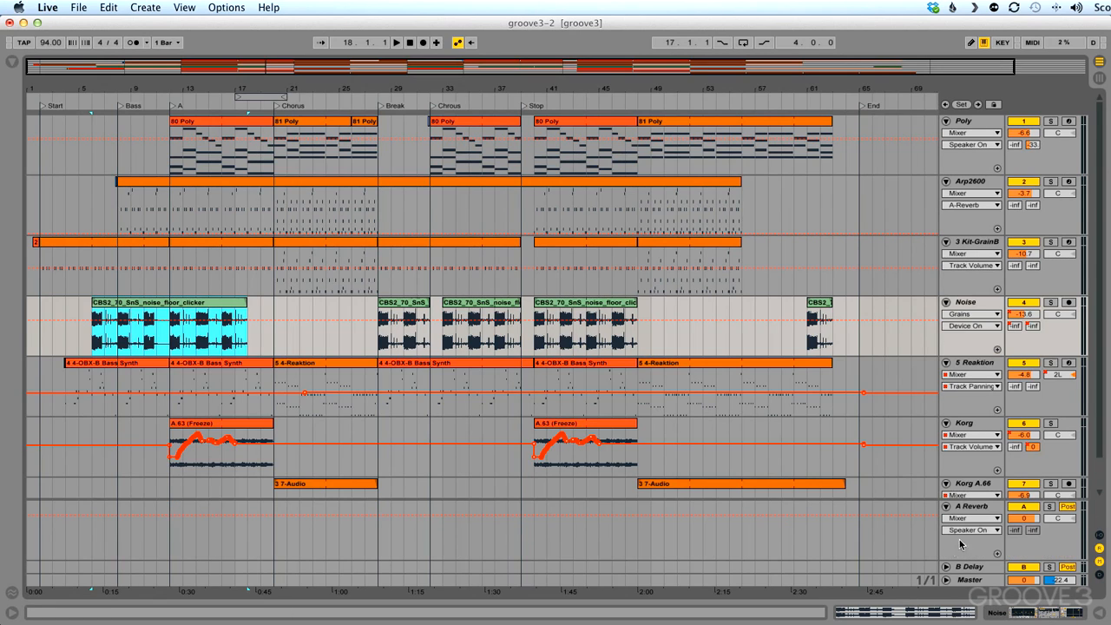
left_click(945, 567)
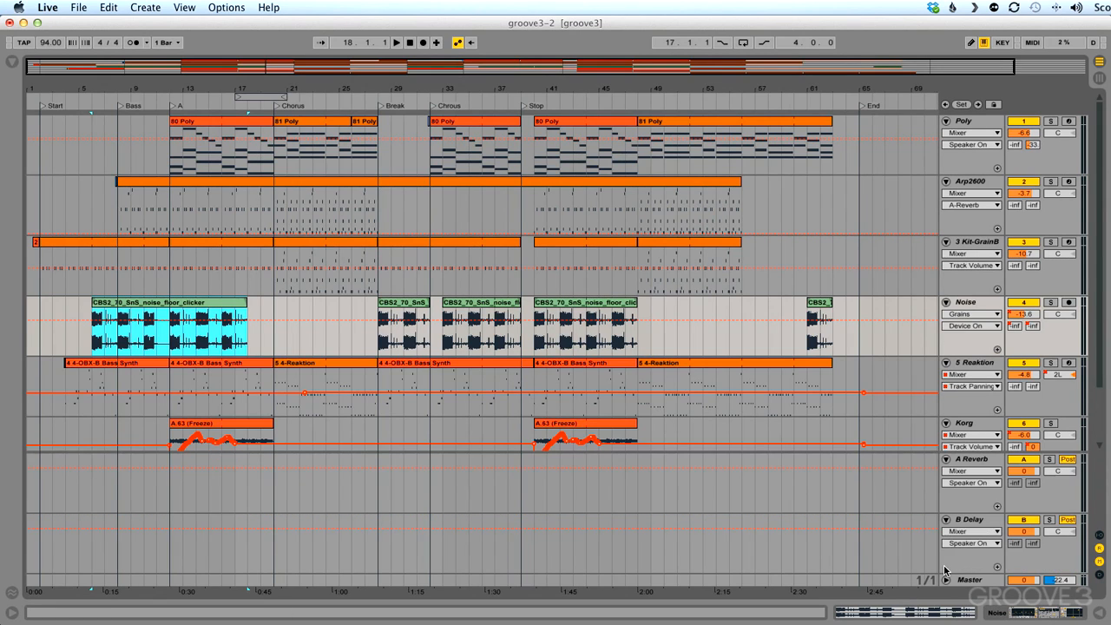
double_click(982, 463)
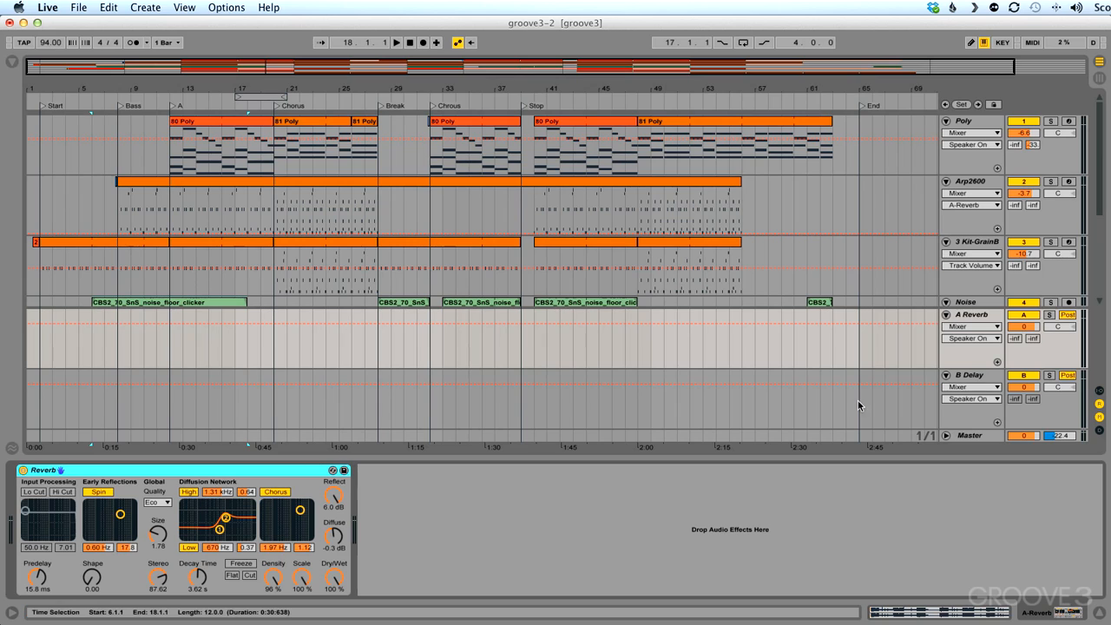
left_click(979, 376)
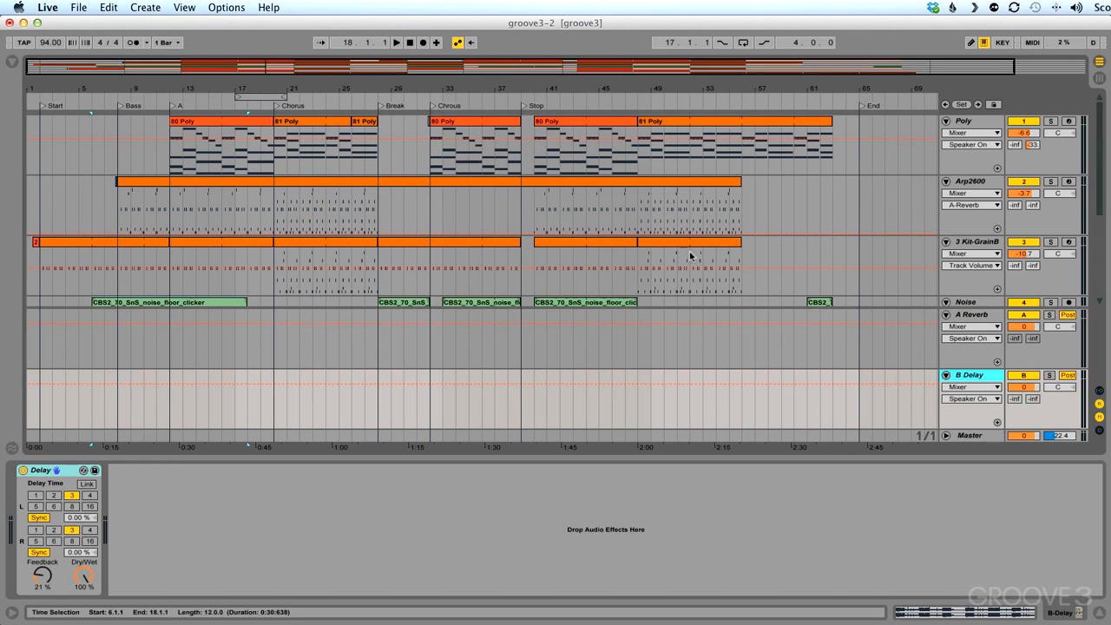
left_click(945, 375)
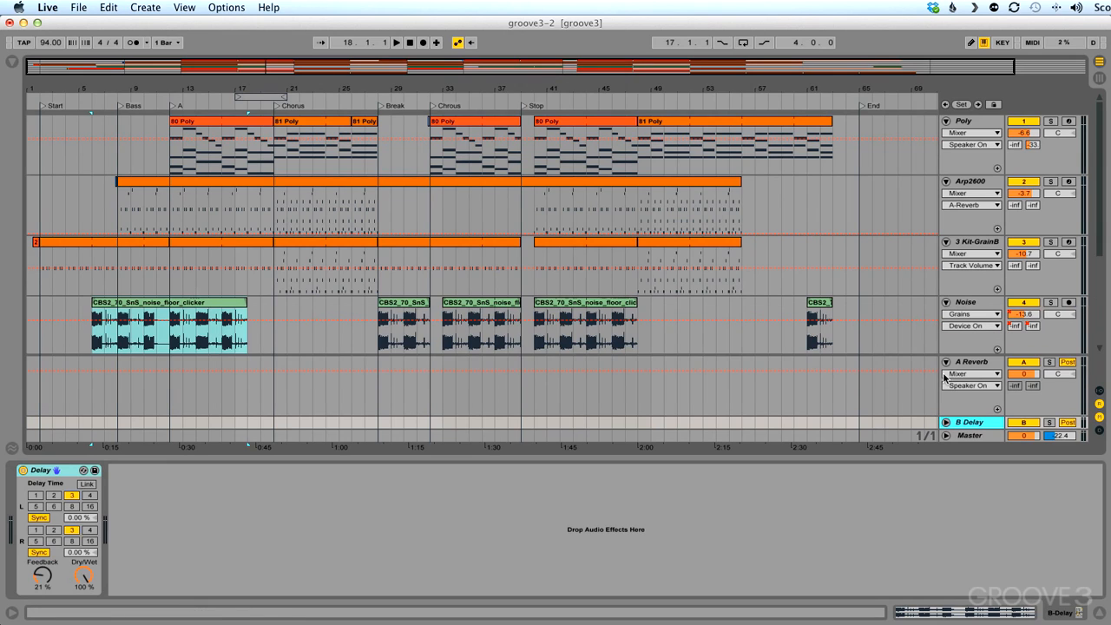
left_click(946, 363)
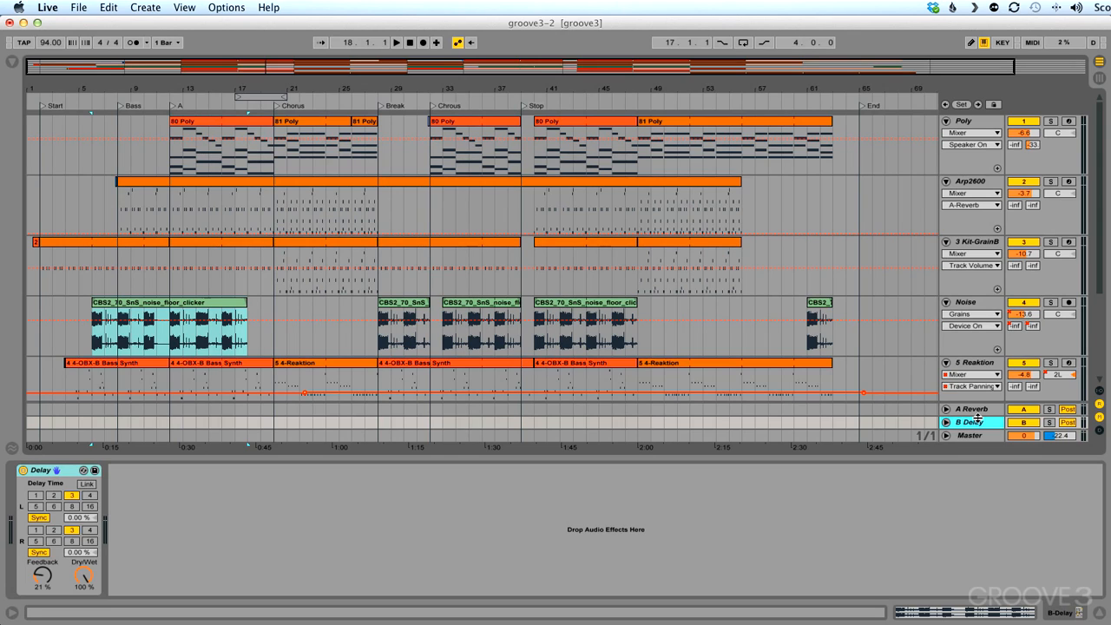
- Show the reverb and delay send controls of the 3 Kit-GrainB track in its automation lane
left_click(1015, 267)
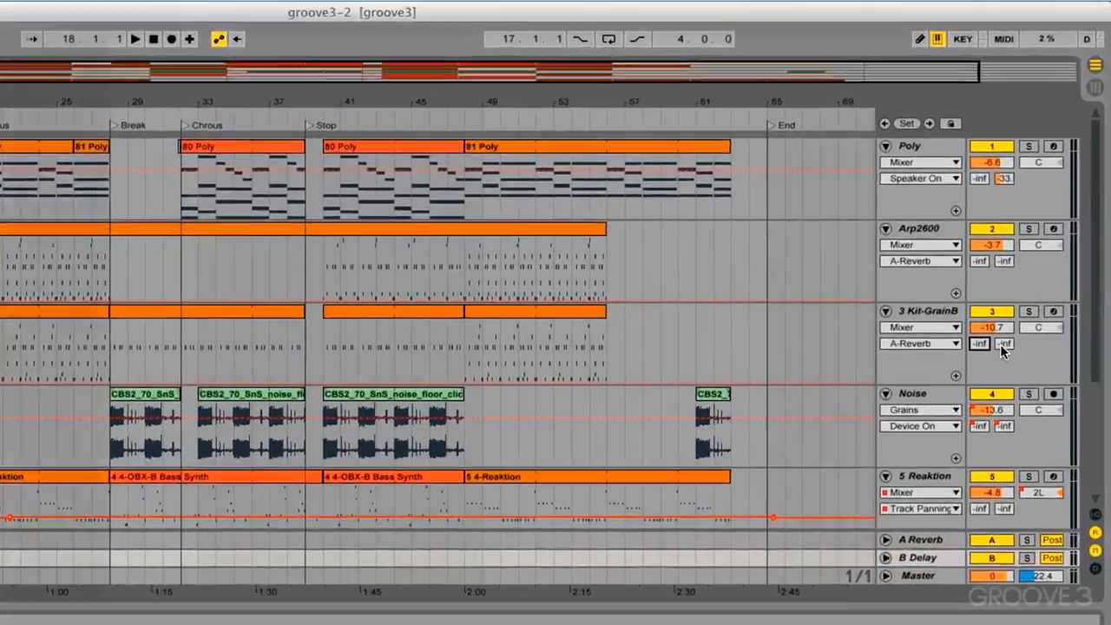
left_click(1003, 343)
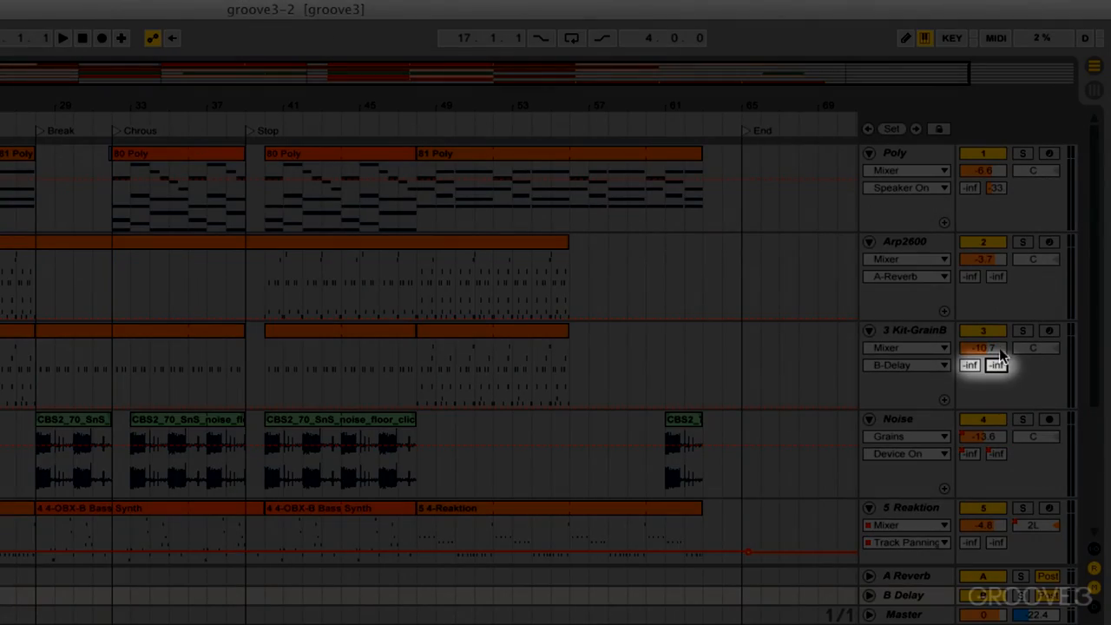
- Switch to Session View, solo the Arp2600 track and launch its first clip
key("Tab")
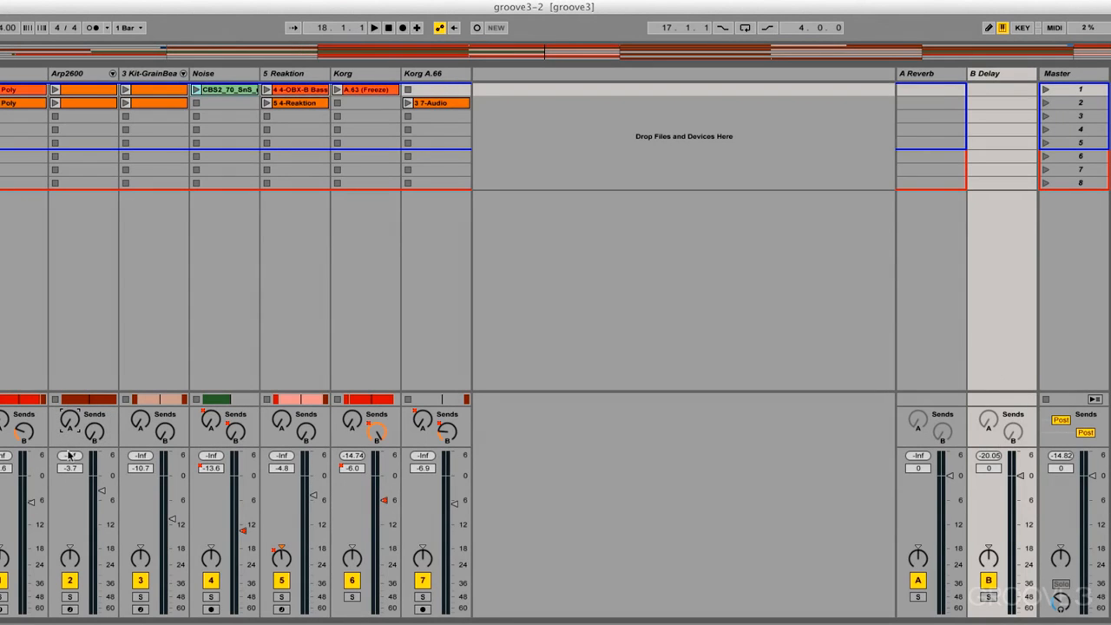
left_click(69, 597)
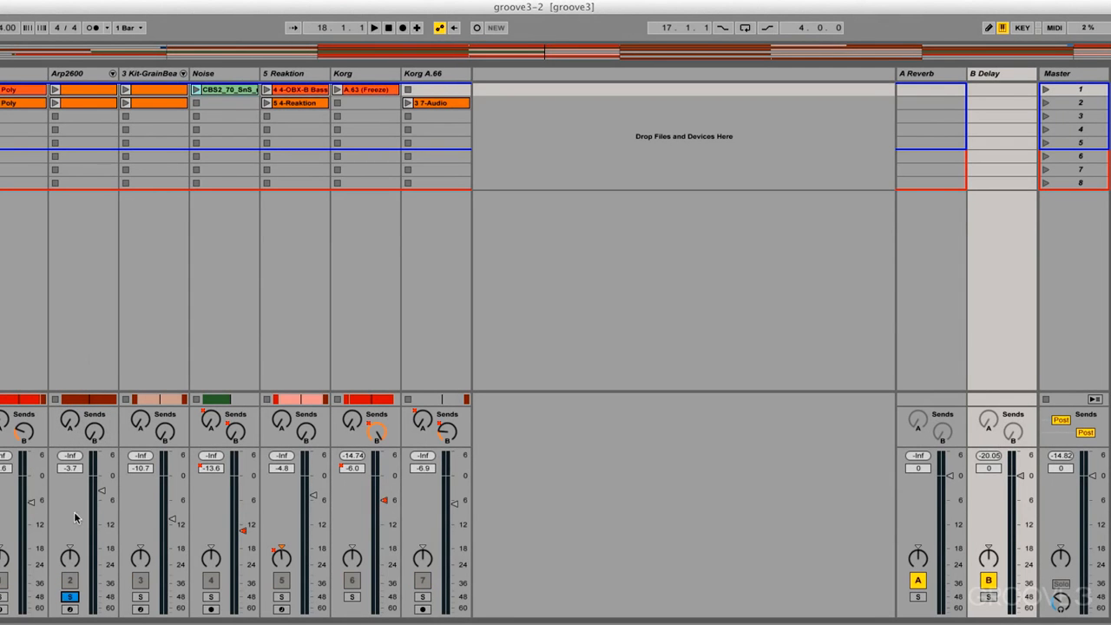
left_click(54, 89)
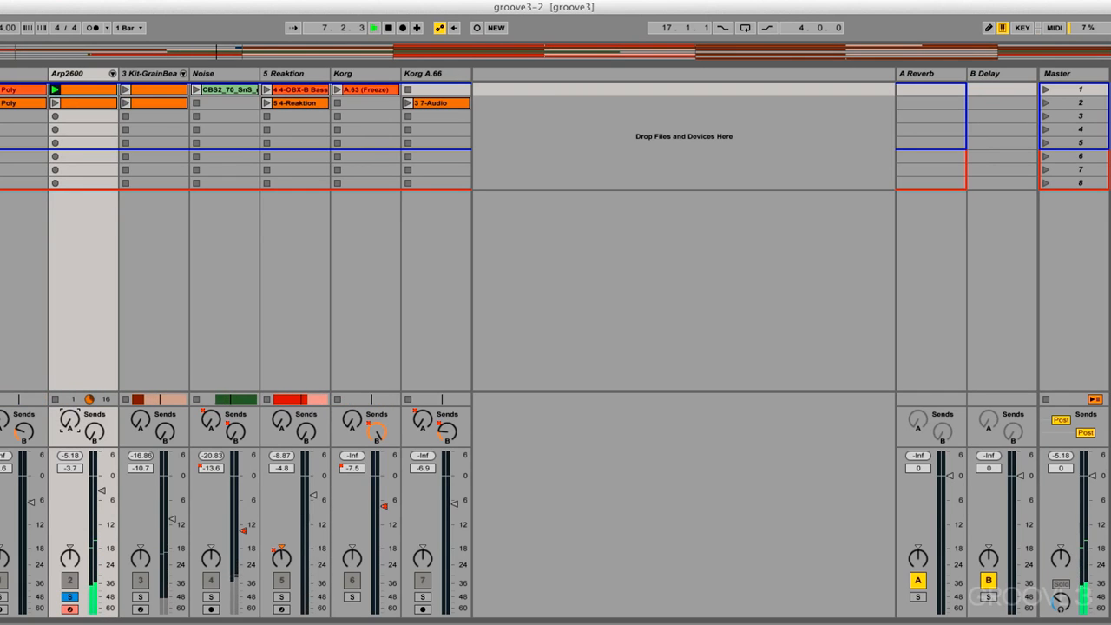
- Audition the Arp2600 track's reverb send, turn its delay send up fully, and stop playback
left_click_drag(69, 425, 70, 403)
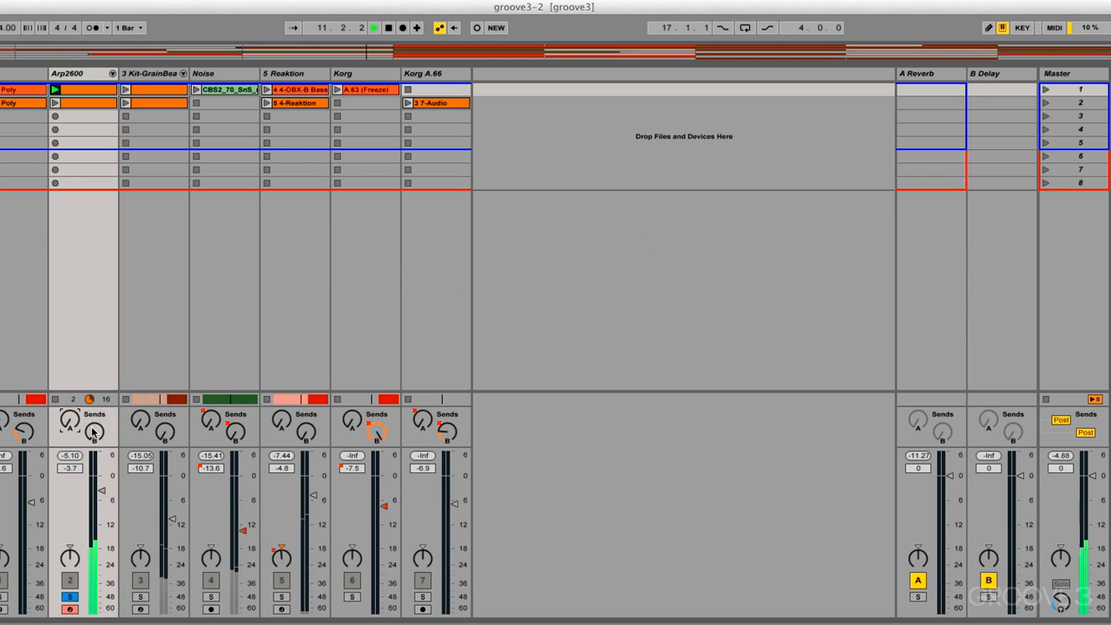
left_click_drag(94, 431, 95, 375)
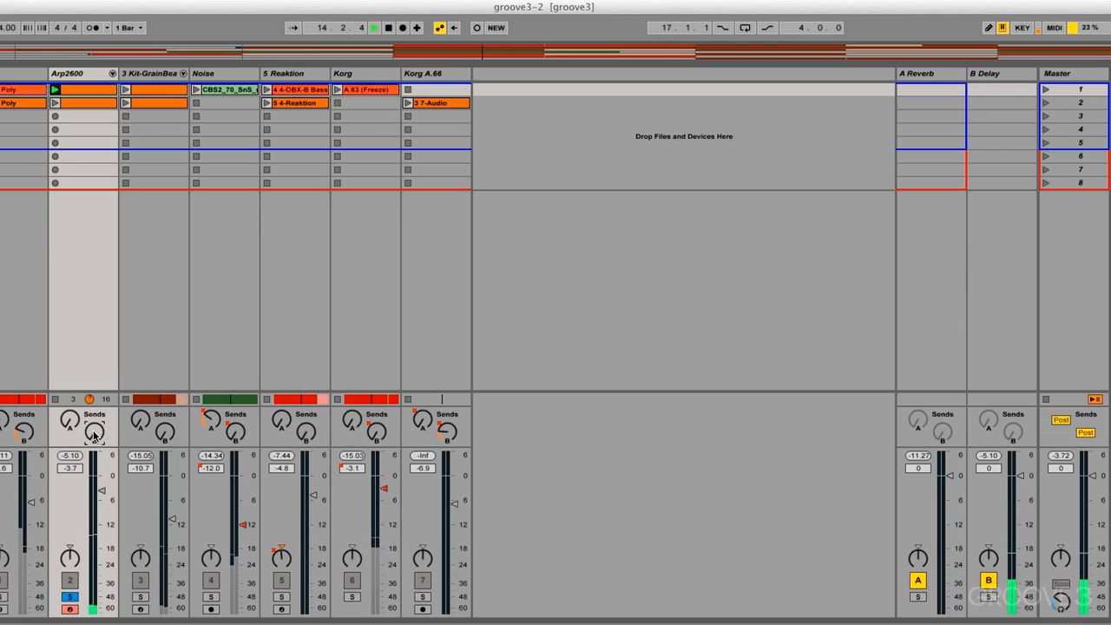
key("space")
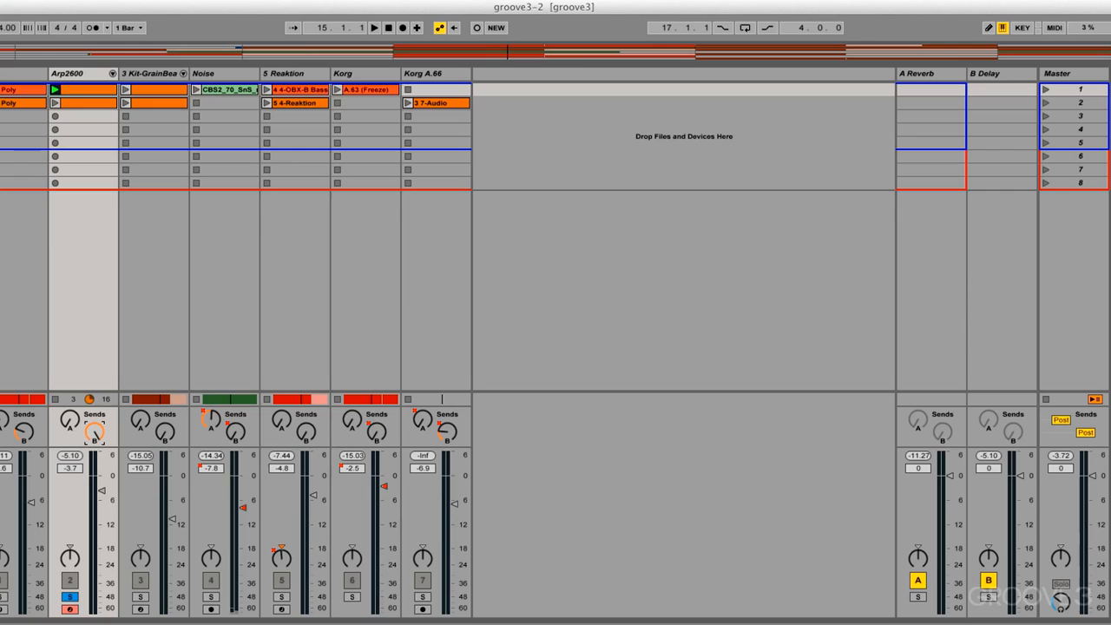
- During playback, pull the Arp2600 volume down to -inf and bring it back up to -1.5 dB
key("space")
left_click_drag(102, 492, 102, 614)
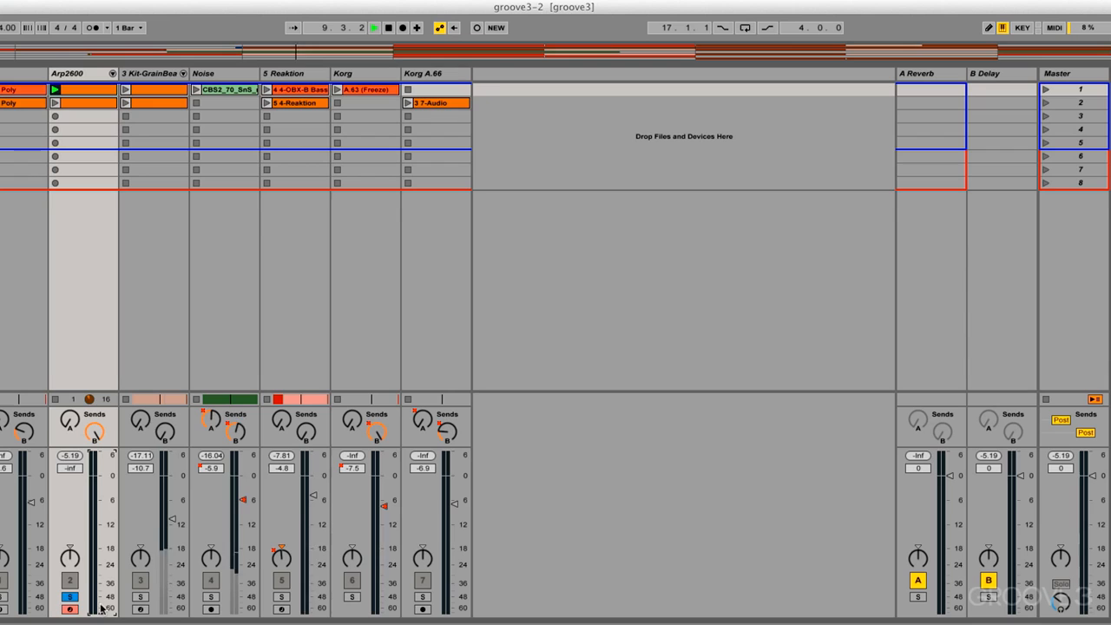
left_click(100, 517)
left_click_drag(100, 516, 103, 484)
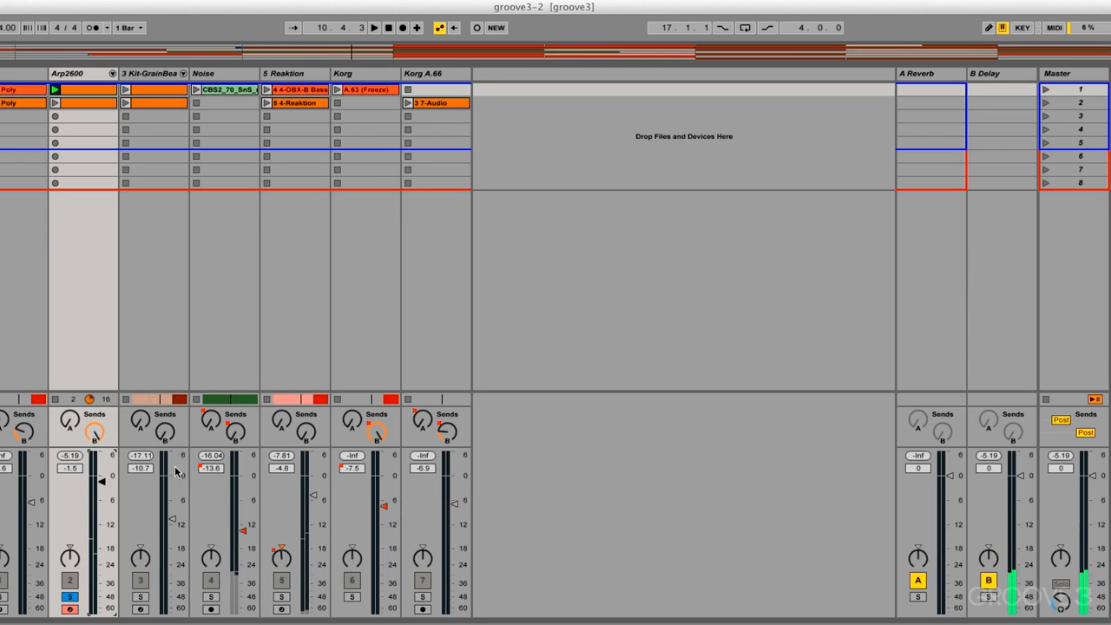
- Switch send B to pre-fader and audition it with the Arp2600 volume pulled down to -inf
left_click(1085, 434)
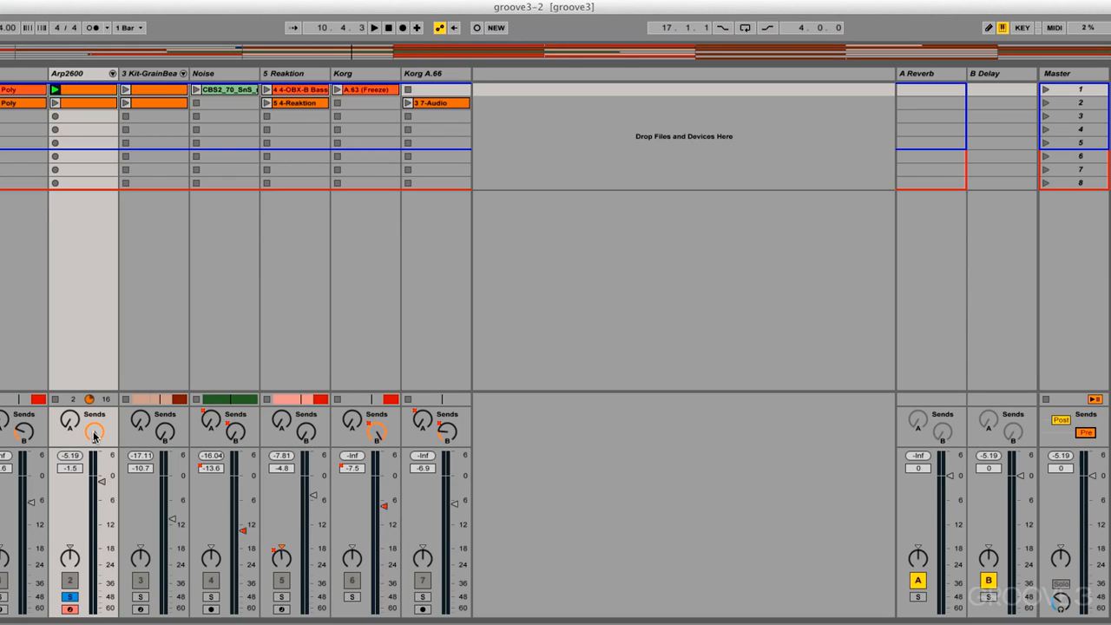
key("space")
left_click_drag(101, 481, 101, 609)
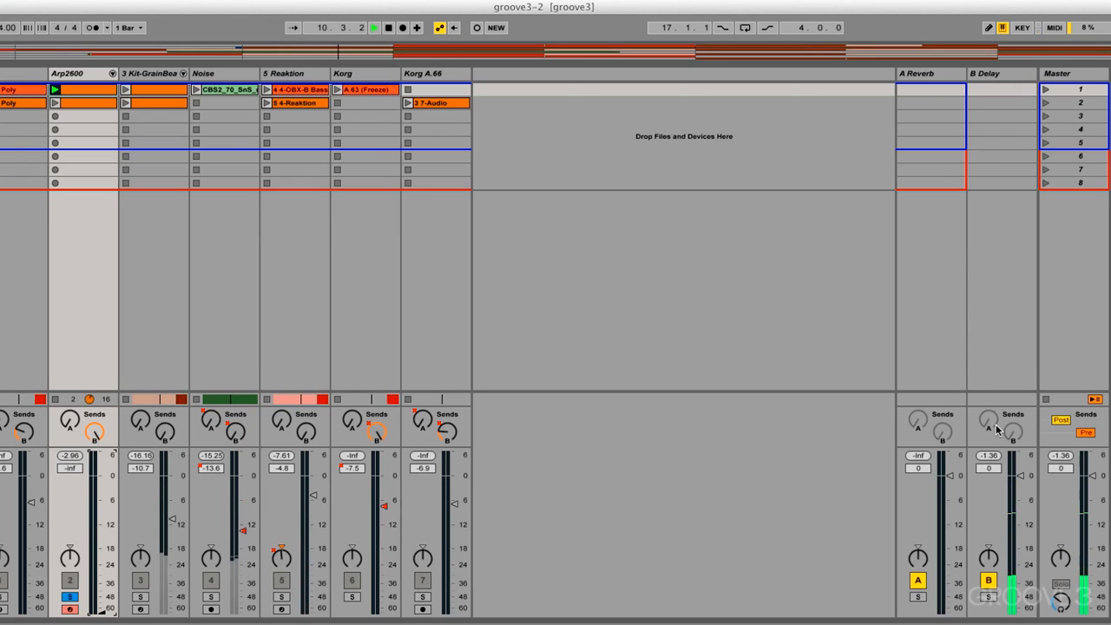
key("space")
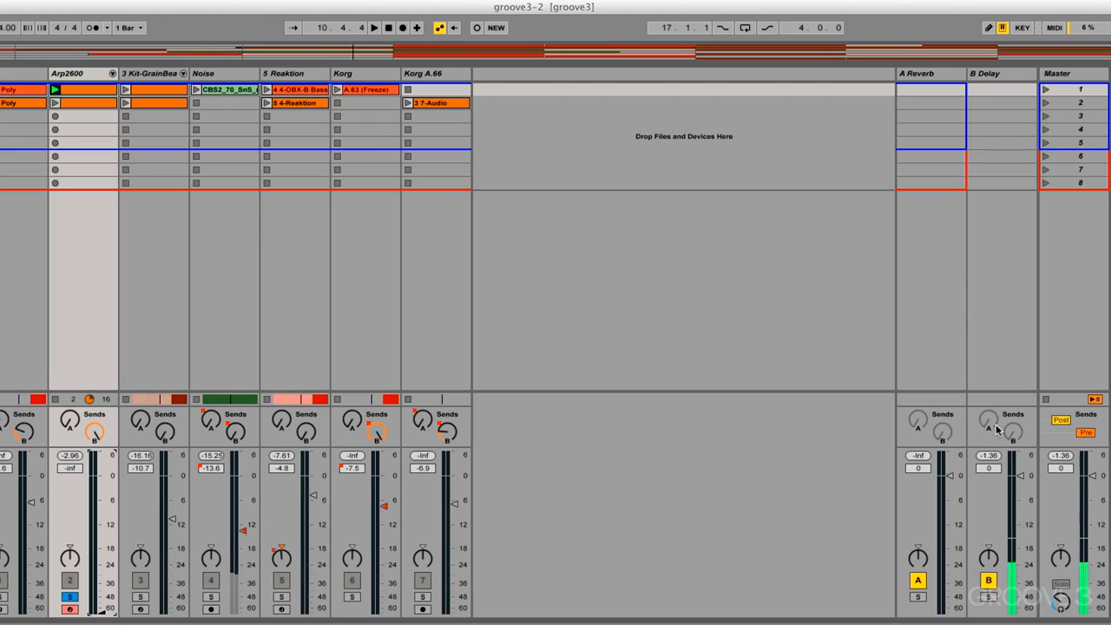
- Switch send B back to post-fader and turn the Arp2600 track's delay send fully down
left_click(1085, 431)
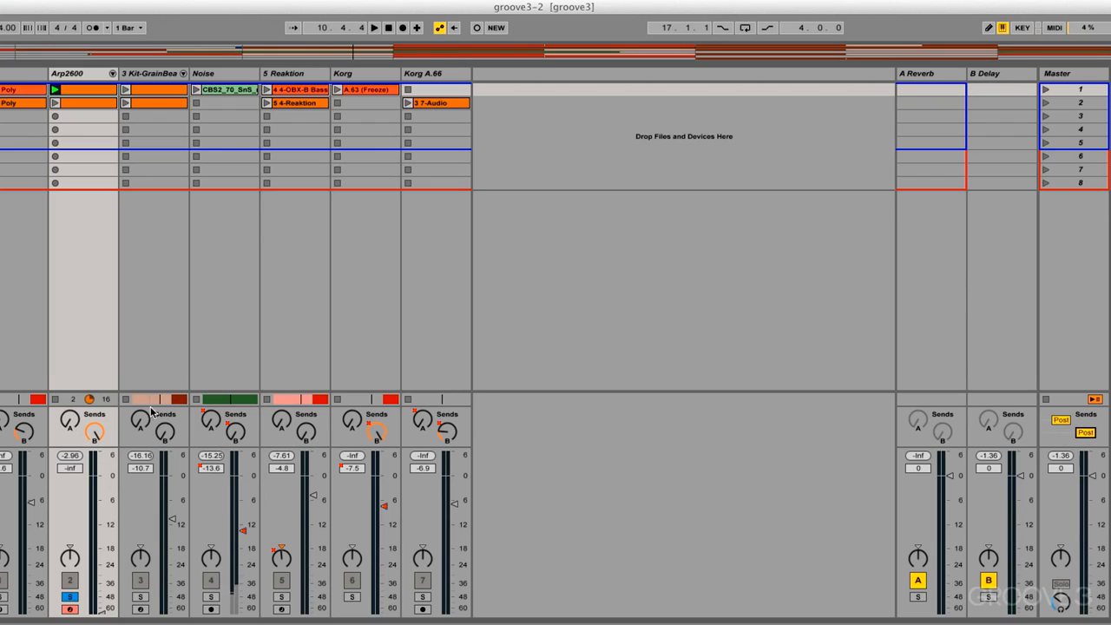
left_click_drag(93, 432, 93, 521)
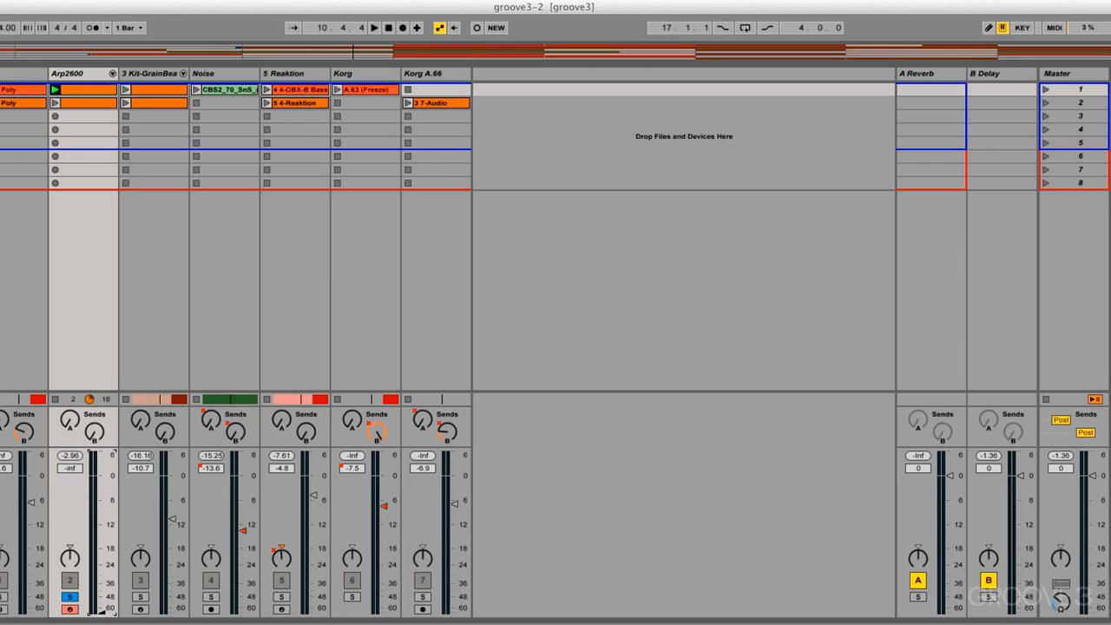
- Set the Arp2600 track's volume to -2.2 dB and take the track out of solo
left_click_drag(101, 550, 102, 488)
left_click(71, 597)
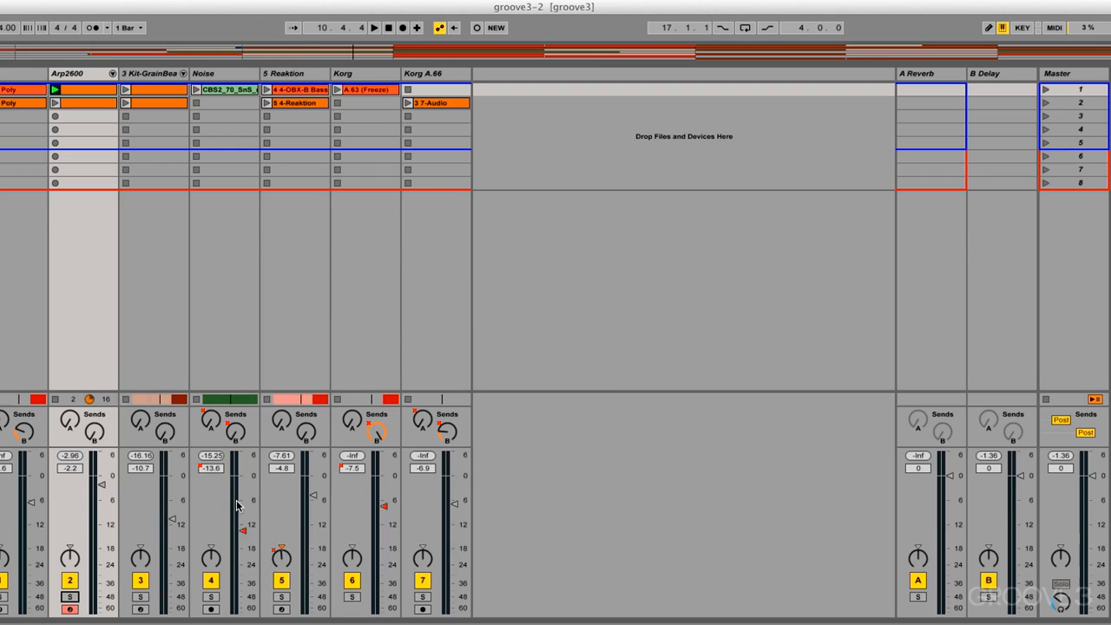
left_click_drag(247, 530, 249, 497)
- Insert a new audio track after Korg A.66 and show the input and output routing section
left_click(432, 77)
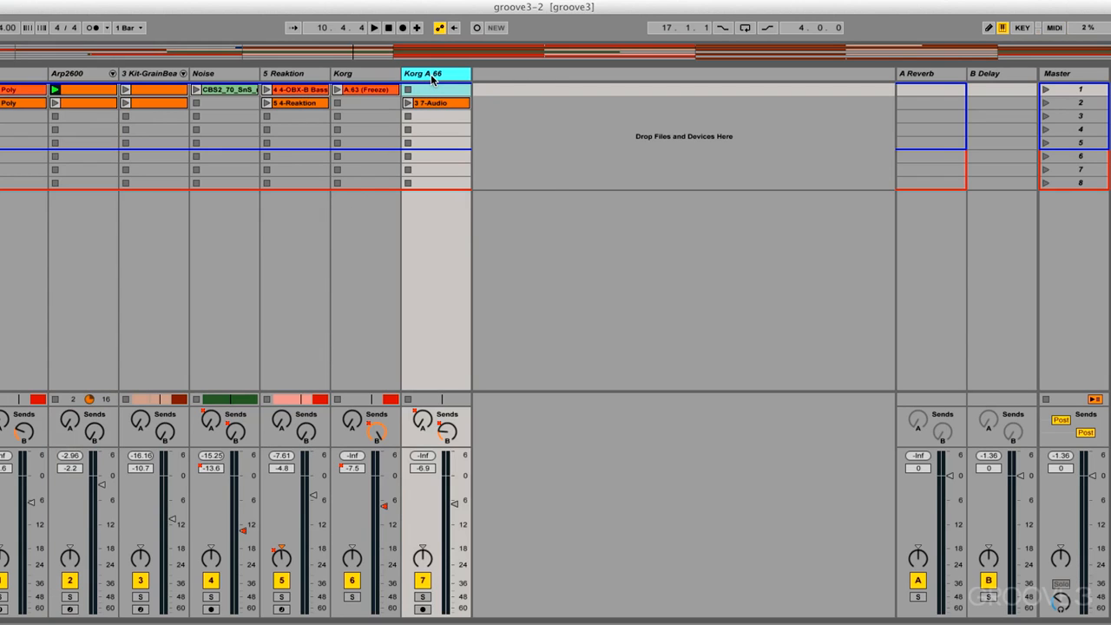
key("ctrl+t")
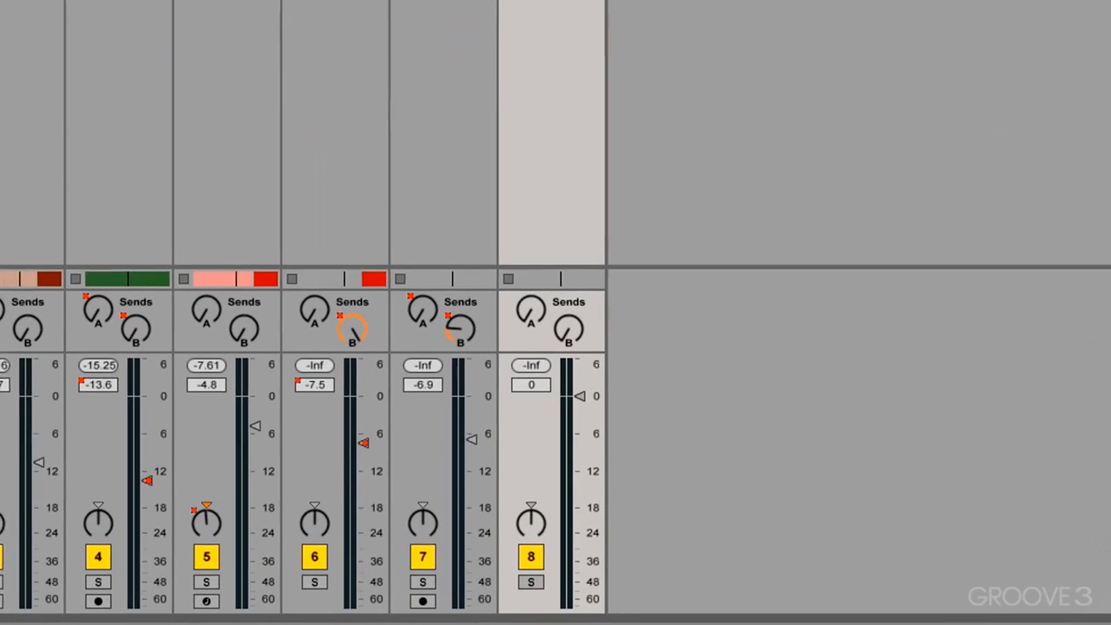
key("ctrl+alt+i")
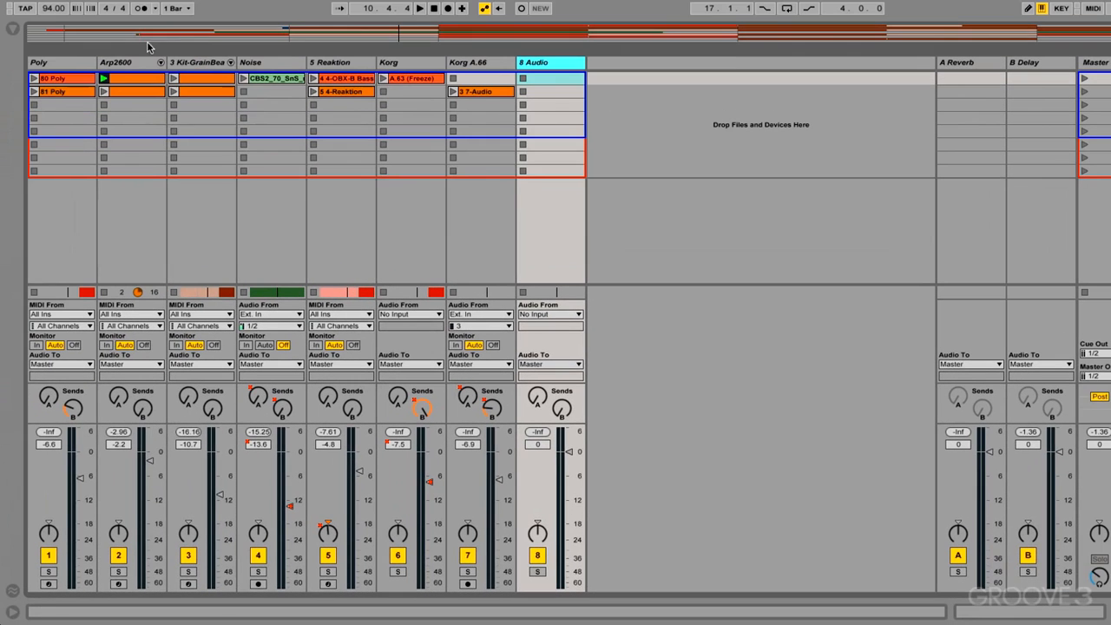
- Route the audio output of the Arp2600, 3 Kit-GrainBeat and 5 Reaktion tracks together to 8-Audio
left_click(121, 63)
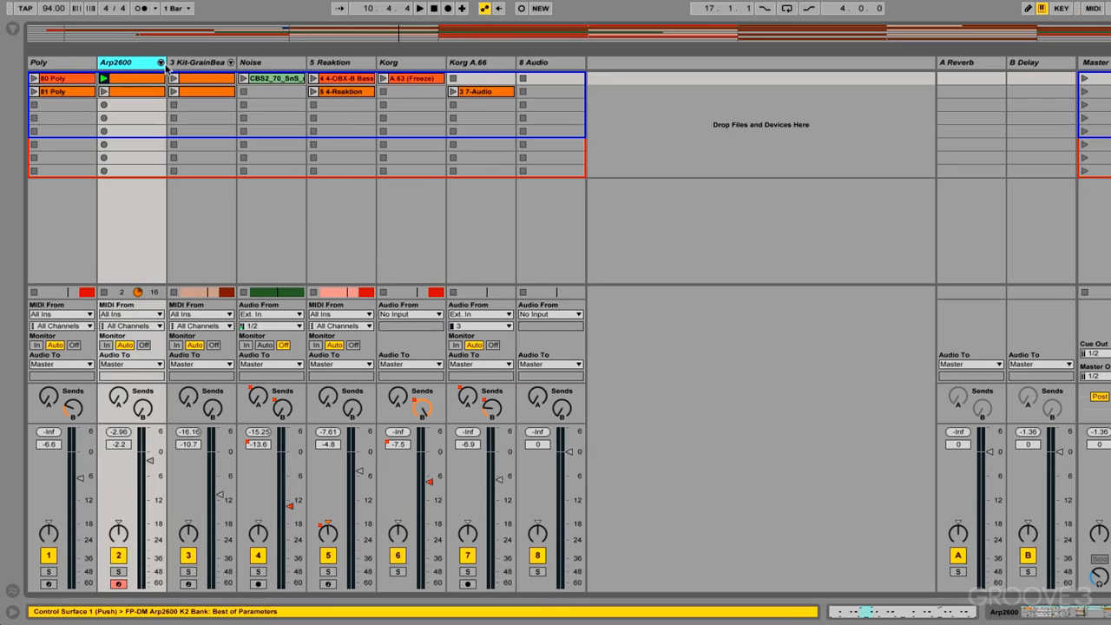
left_click(205, 64)
left_click(352, 65)
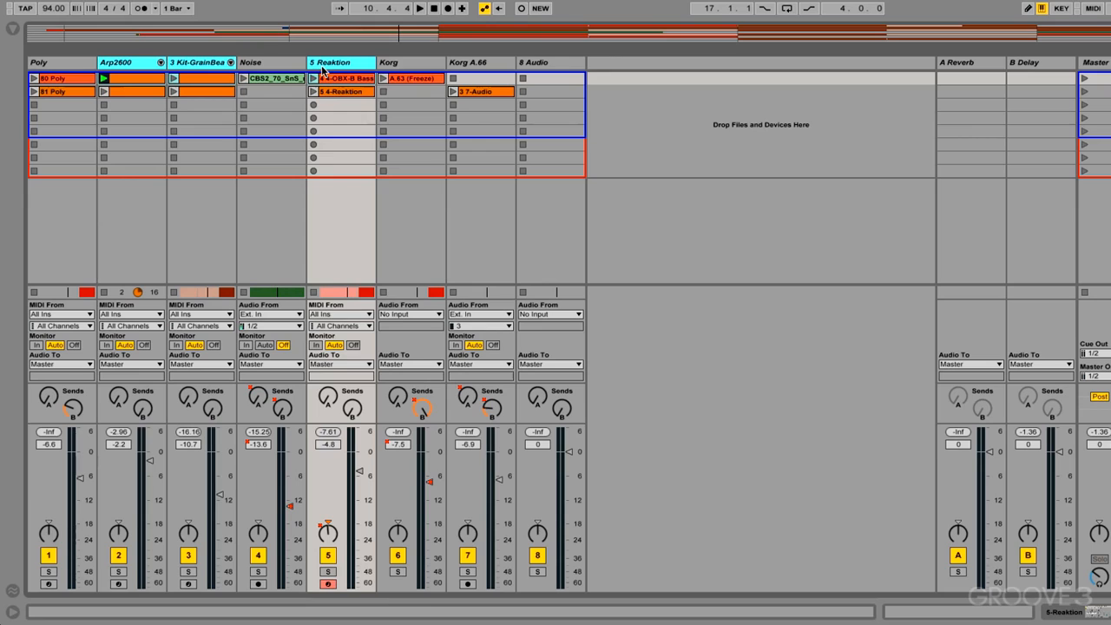
left_click(334, 364)
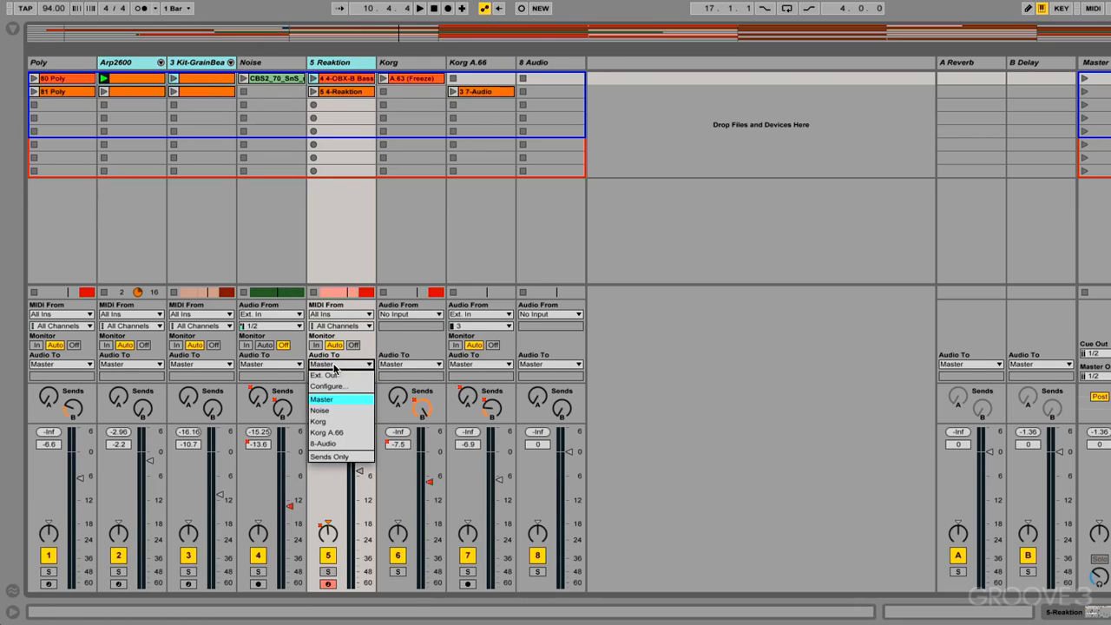
left_click(335, 443)
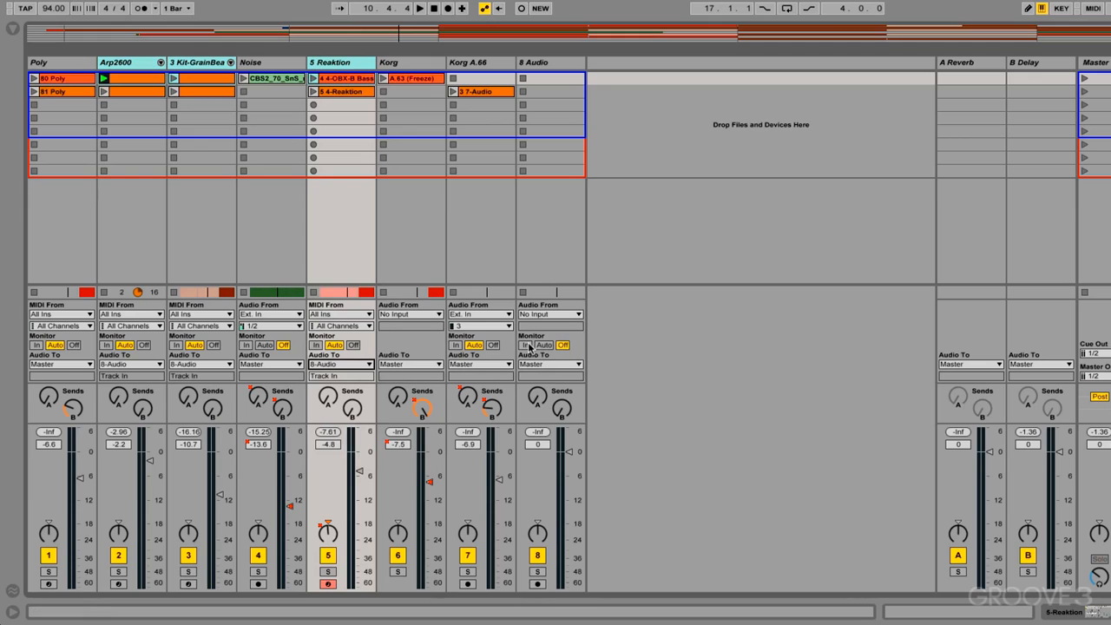
- Set the 8 Audio track's monitoring to In, and mute and unmute the track during playback to check the routing
left_click(526, 344)
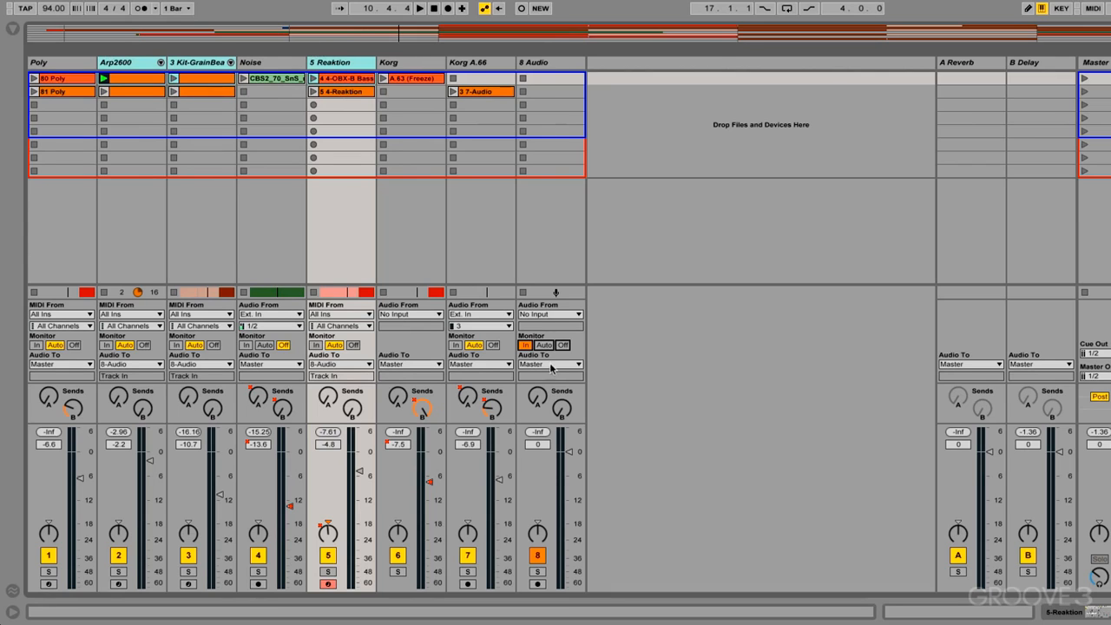
key("space")
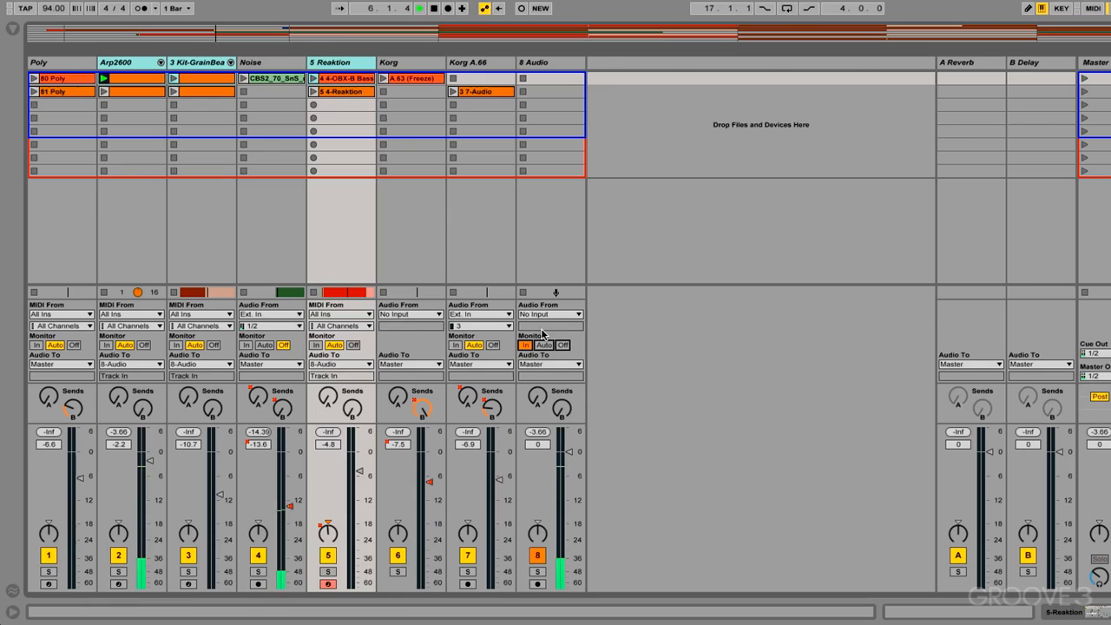
left_click(537, 556)
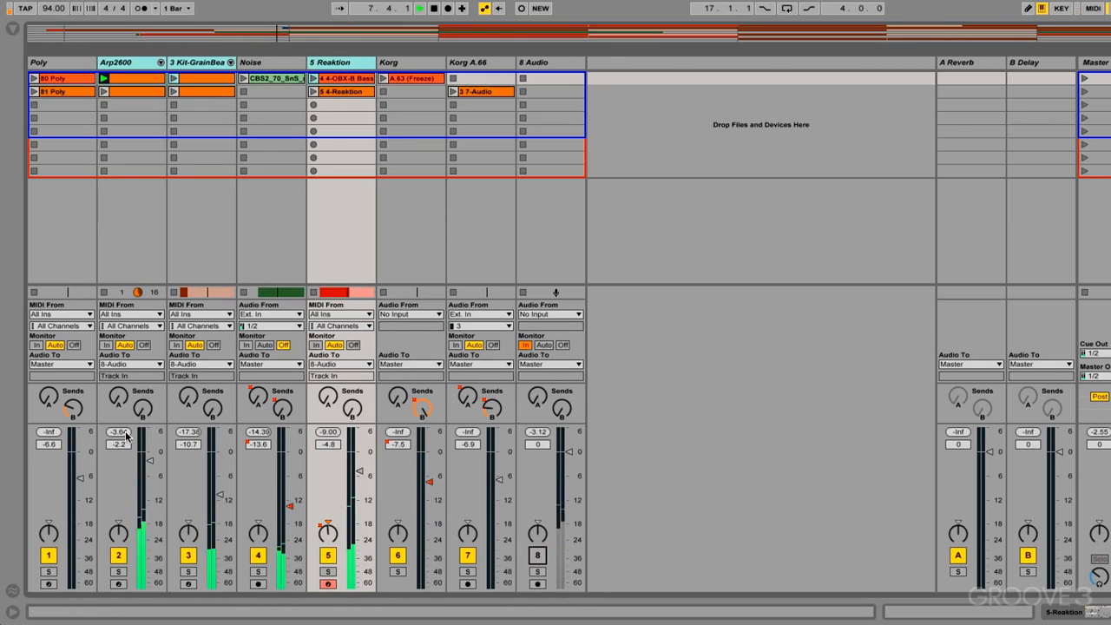
left_click(537, 556)
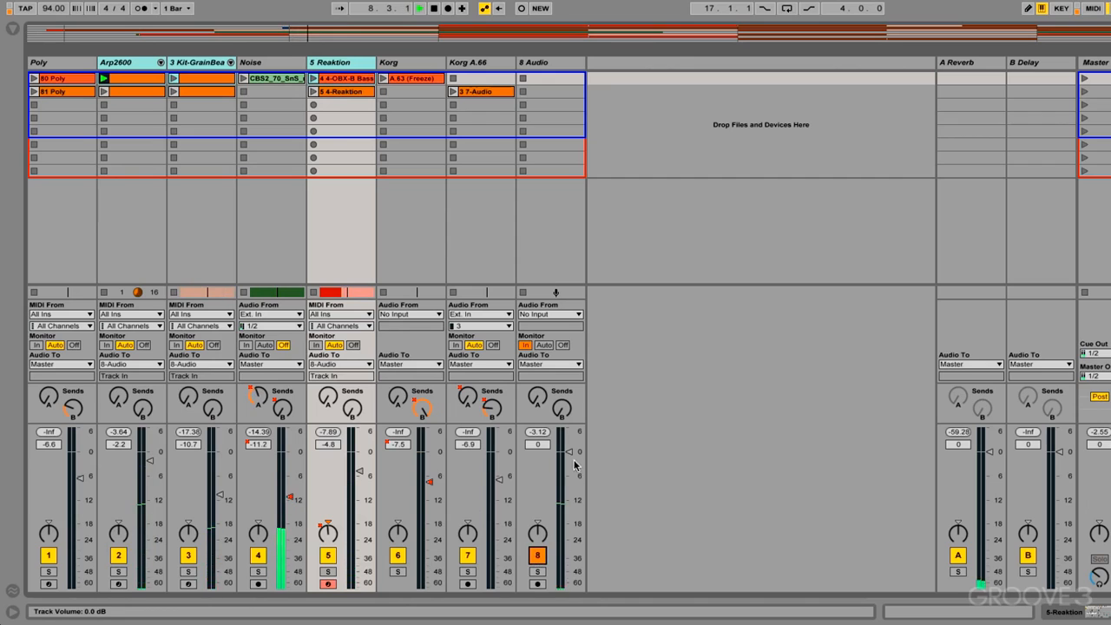
- Lower the 8 Audio track's volume to -3.9 dB during playback, and raise it to -0.6 dB
mouse_move(568, 451)
left_mouse_down()
mouse_move(569, 552)
mouse_move(568, 455)
mouse_move(569, 469)
left_mouse_up()
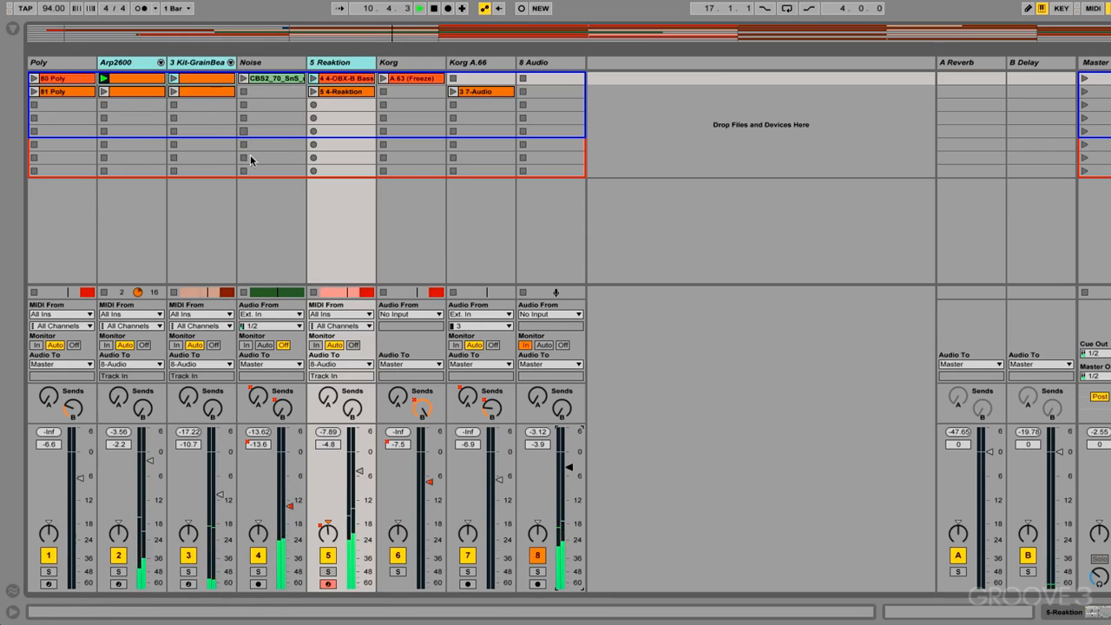
left_click_drag(568, 463, 568, 453)
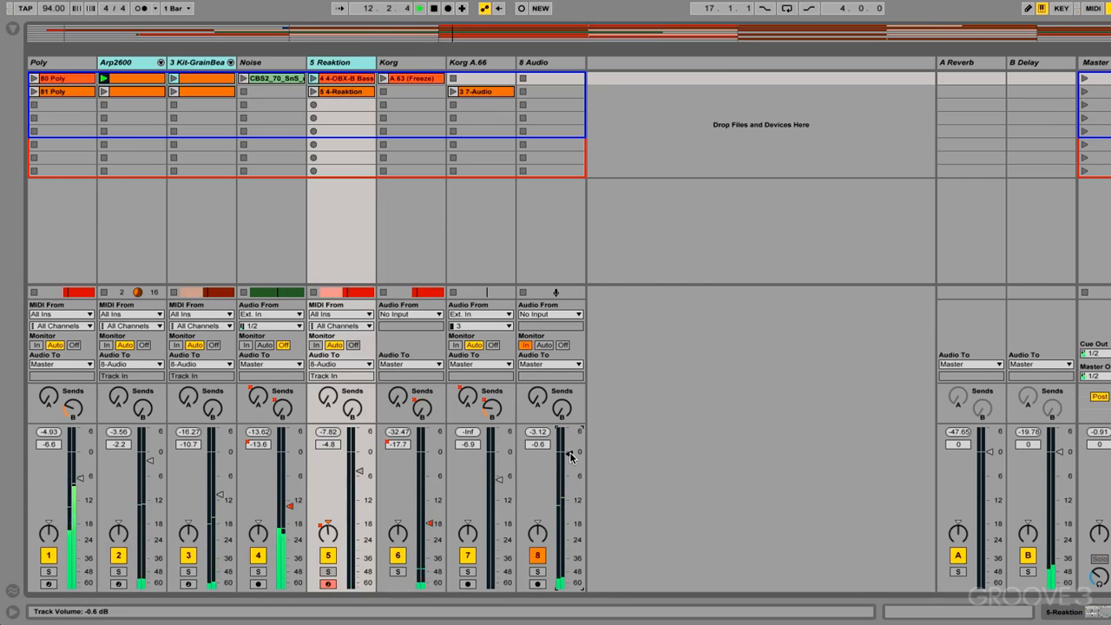
- Stop playback and rename the 8 Audio track as Mix Bus
key("space")
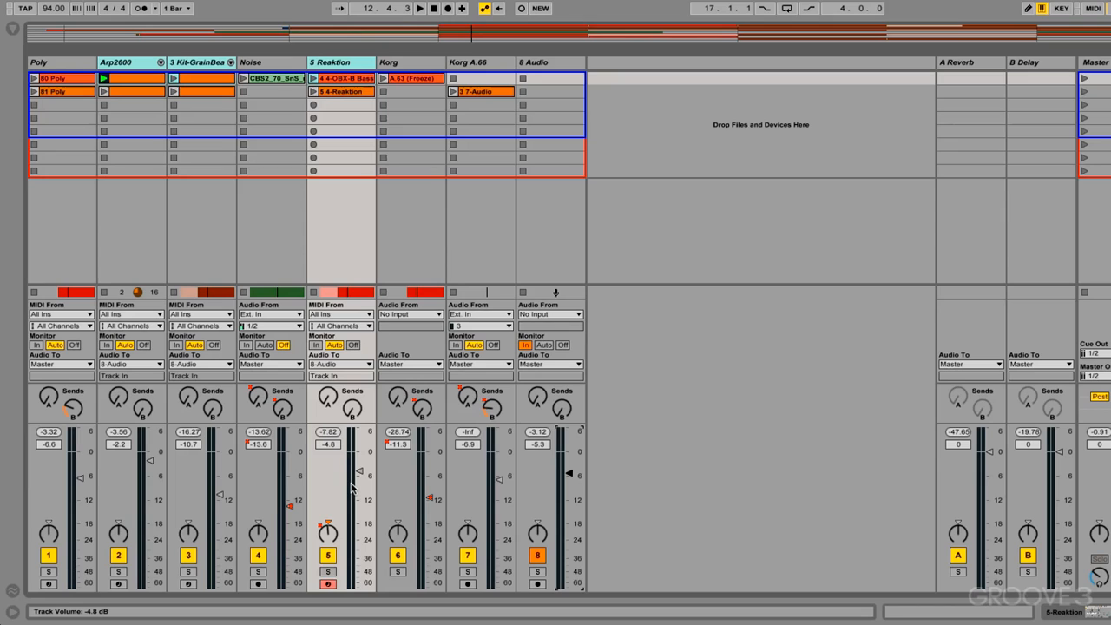
left_click(553, 63)
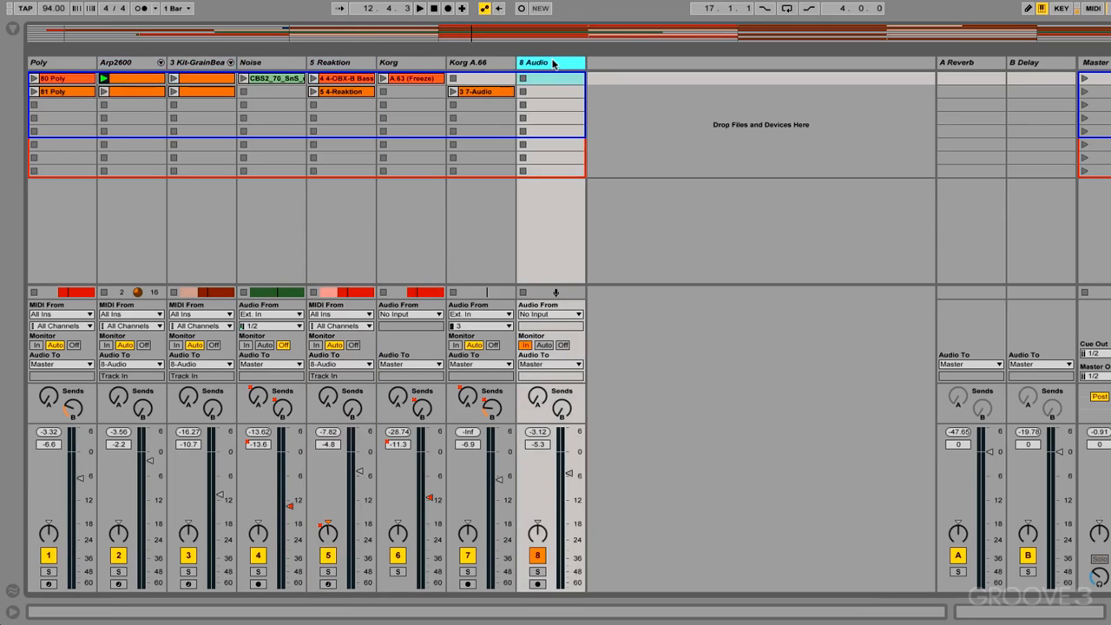
key("ctrl+r")
type("M")
key("Return")
- Add a Glue Compressor from the audio effects to the Mix Bus track, and hide the browser
double_click(553, 64)
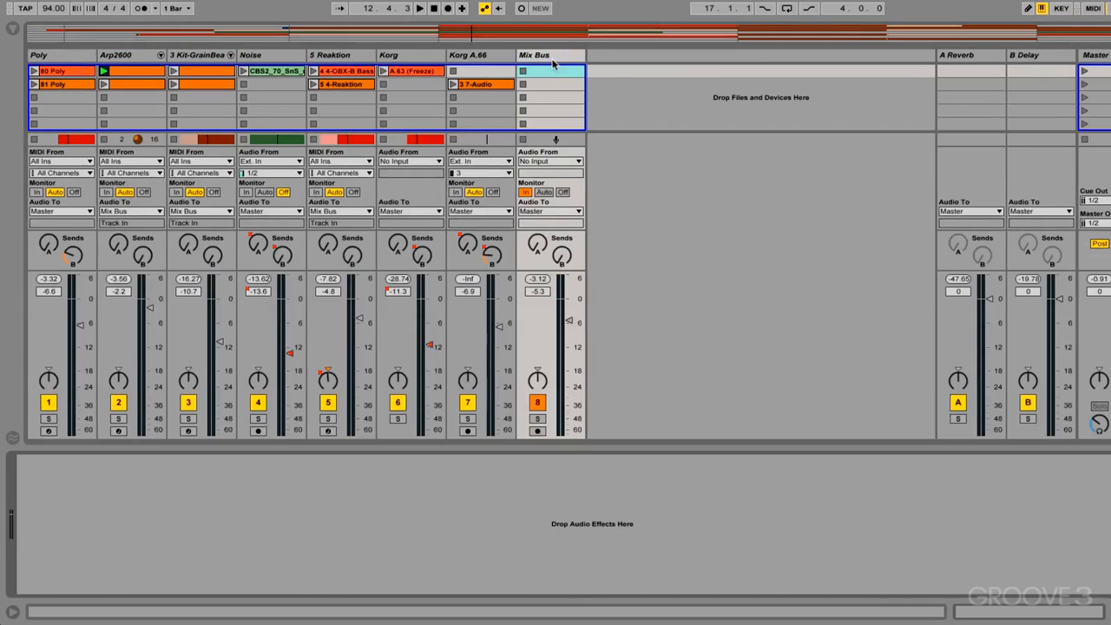
left_click(13, 31)
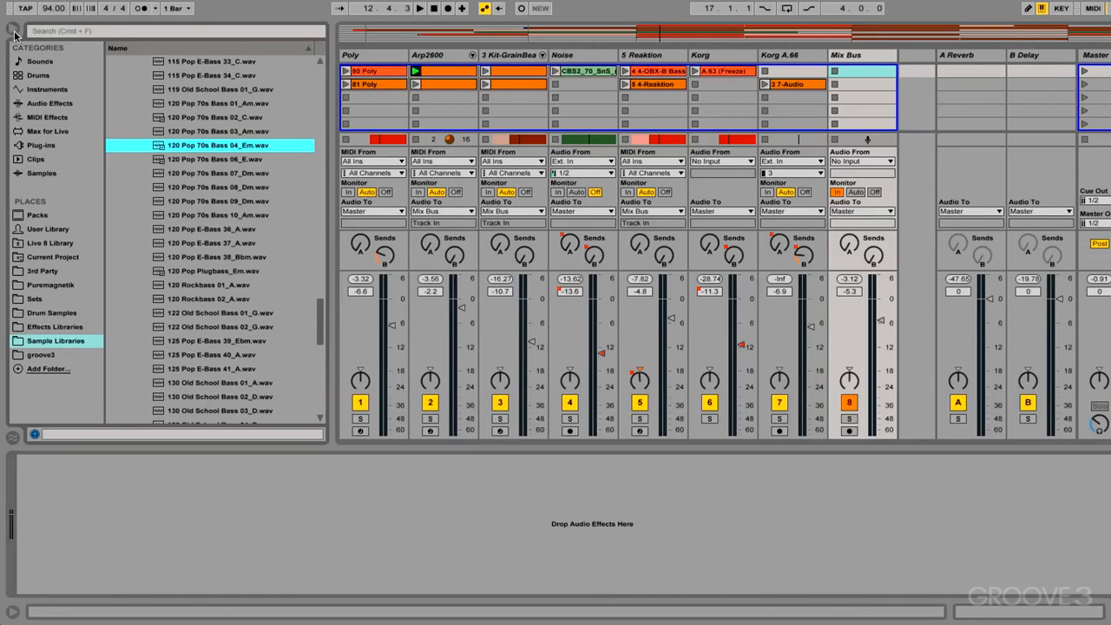
left_click(55, 103)
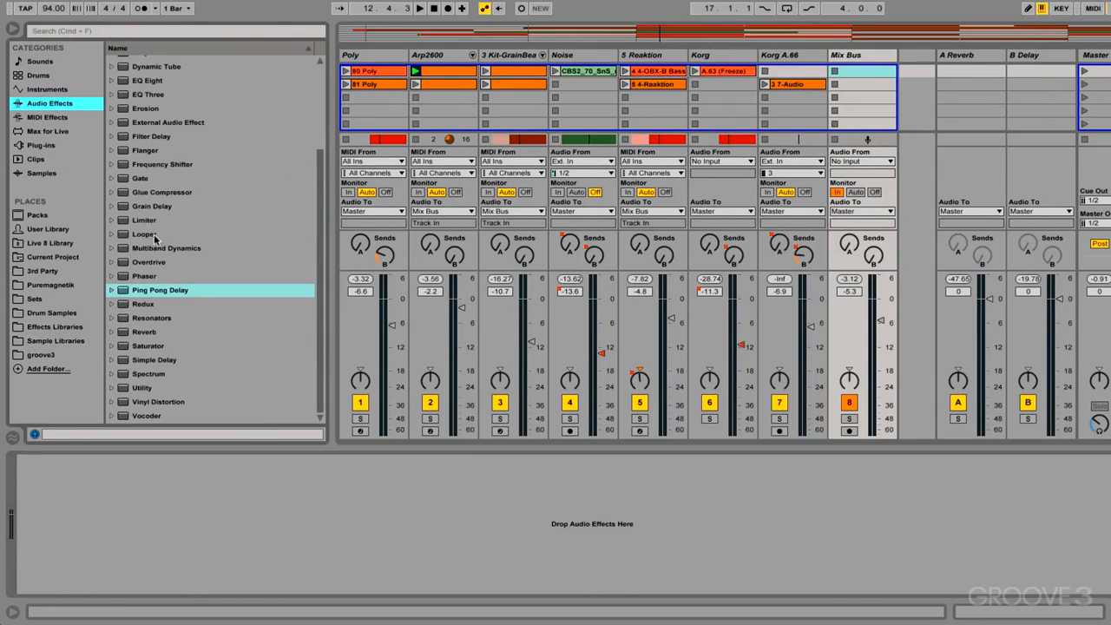
left_click(152, 195)
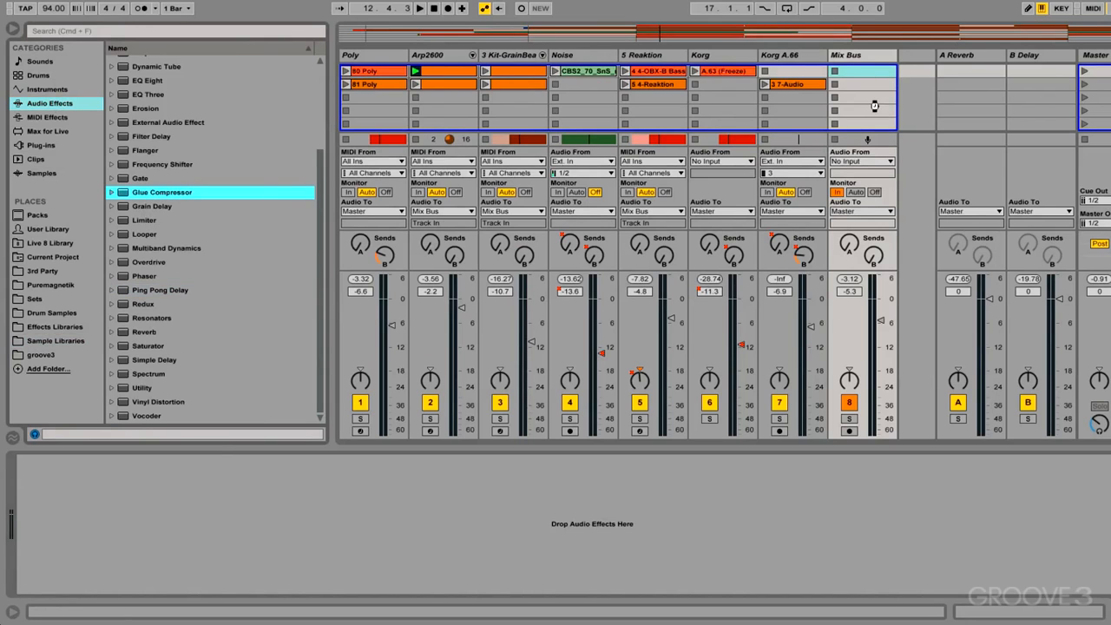
left_click_drag(873, 106, 873, 106)
left_click(10, 31)
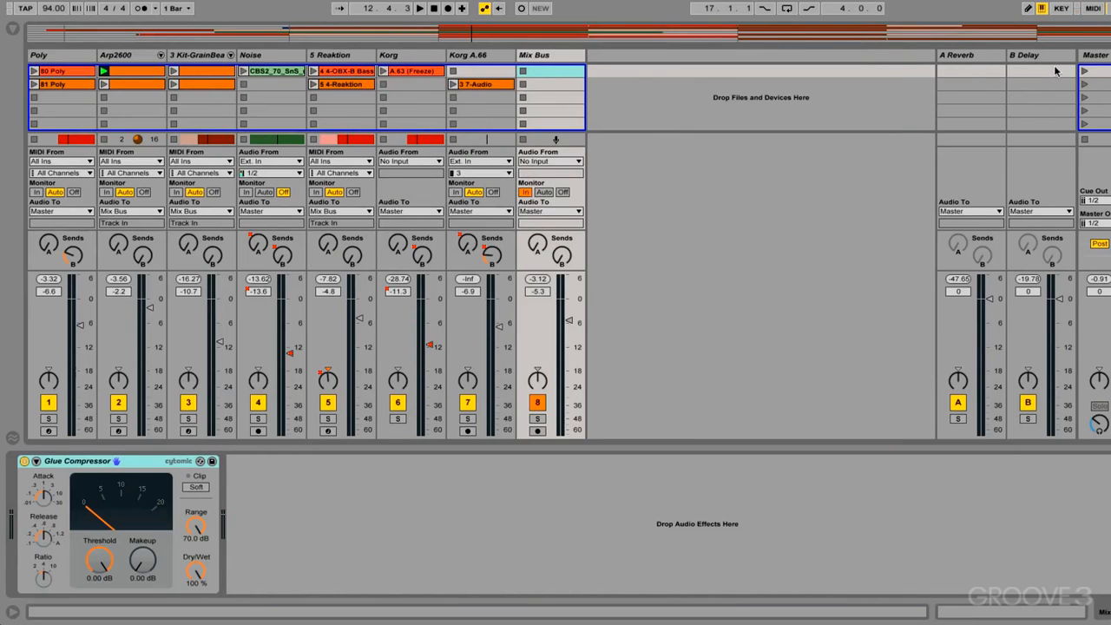
- With the first scene playing and Mix Bus soloed, set the Glue Compressor's threshold to -19.0 dB and the track's volume to -0.2 dB
left_click(1086, 72)
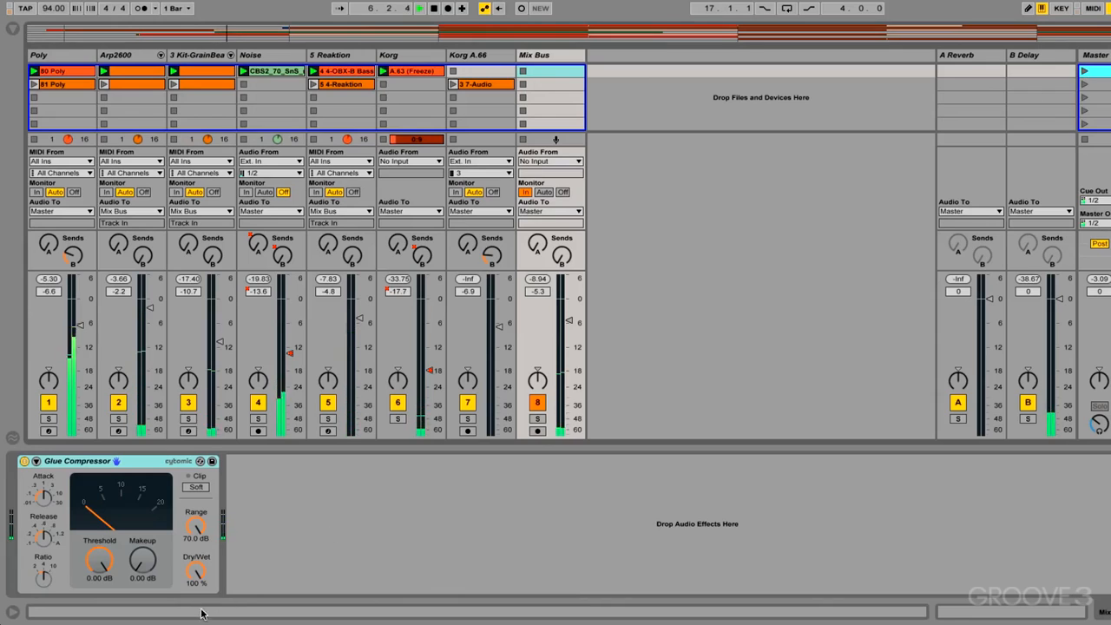
left_click_drag(124, 570, 124, 612)
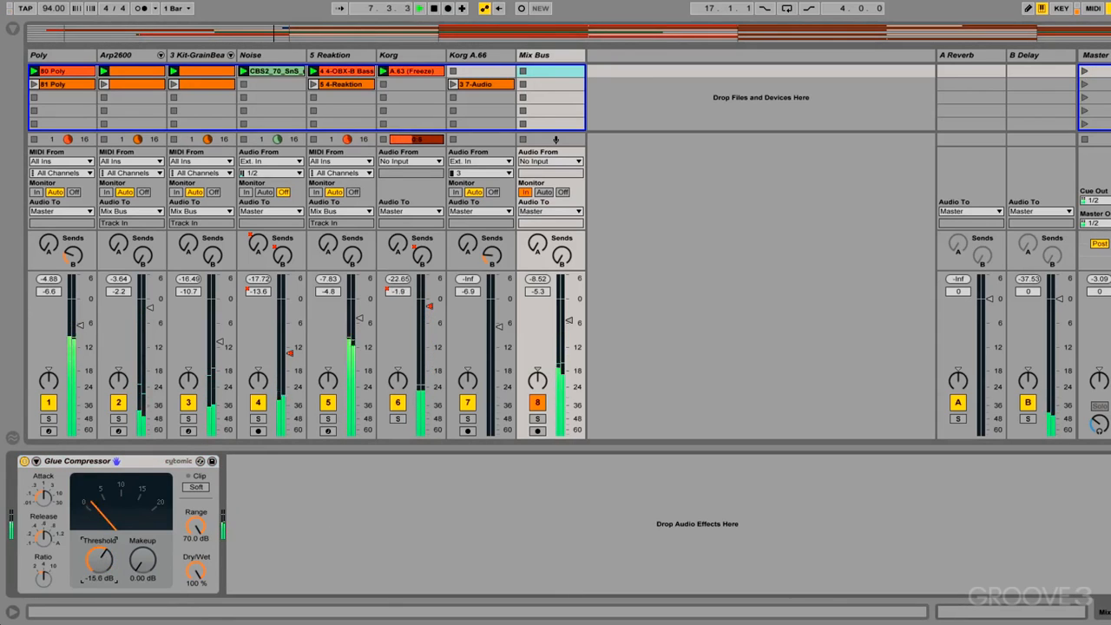
left_click(538, 419)
left_click_drag(99, 560, 100, 579)
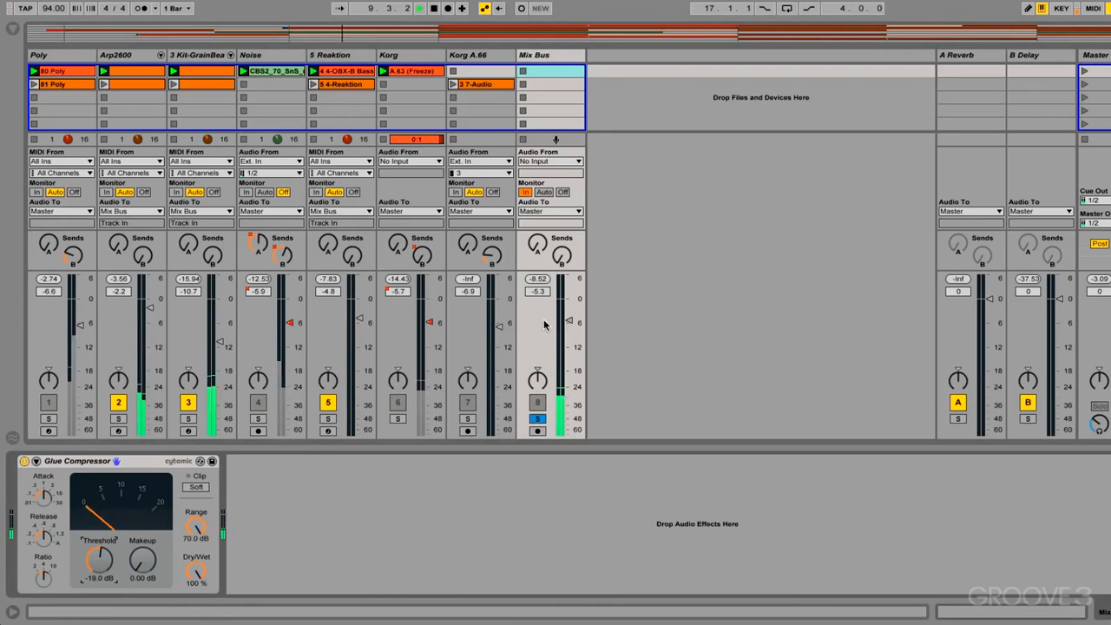
left_click_drag(570, 321, 570, 301)
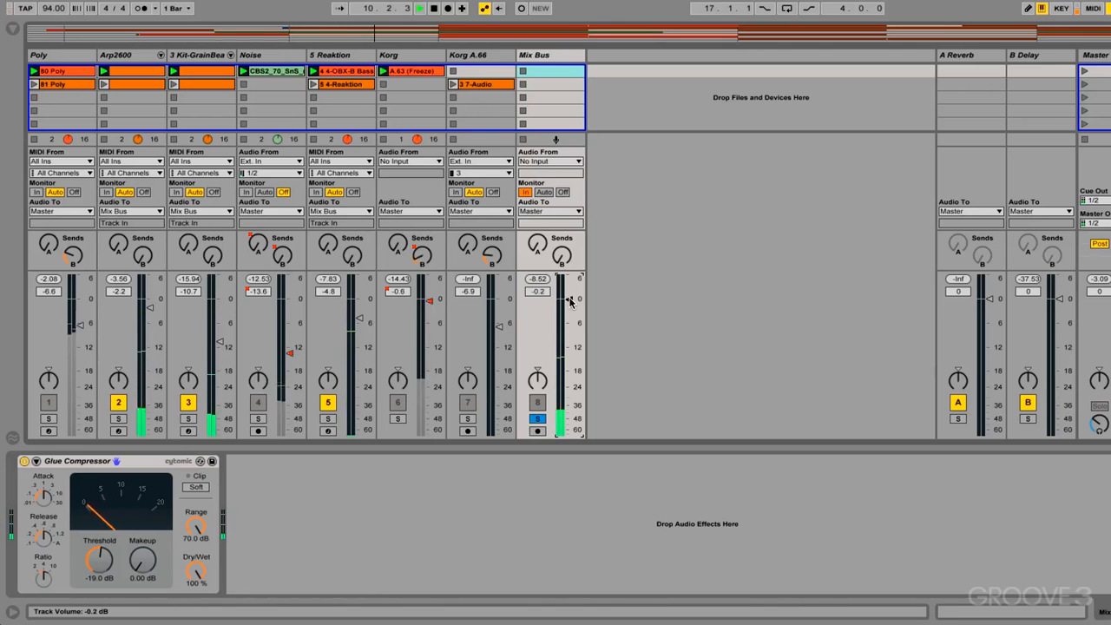